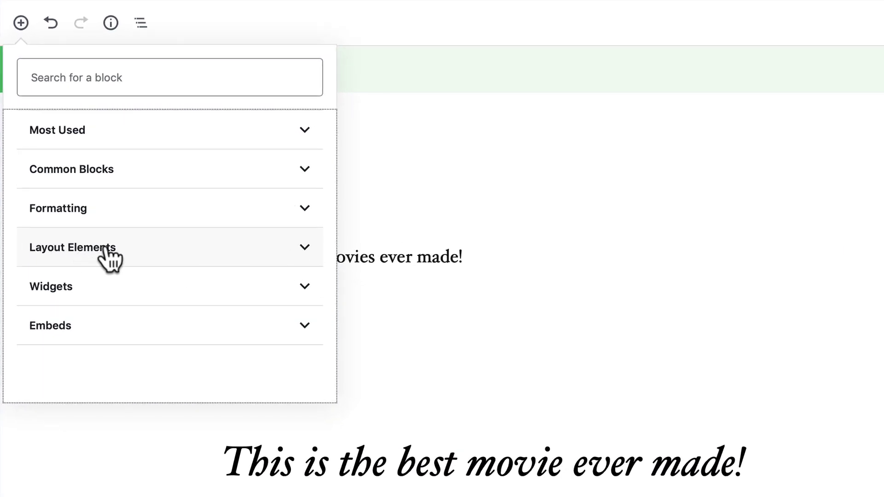
- Add a two-column Columns block from Layout Elements below the pull quote
click(82, 249)
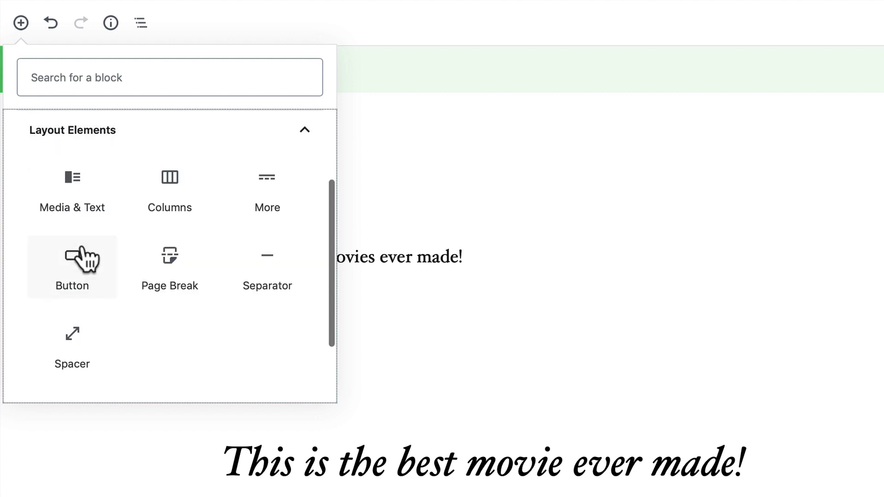
click(167, 179)
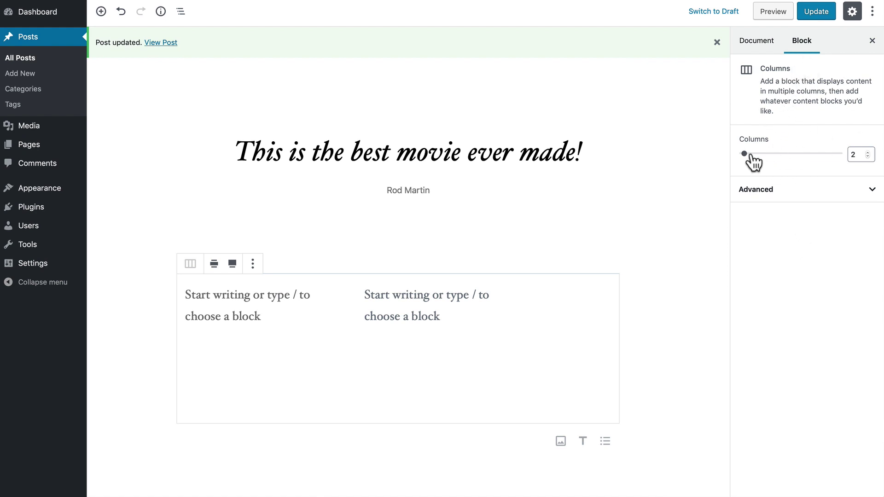
- Move the Cary Elwes, Mandy Patinkin and Robin Wright cast list into the left column
mouse_move(745, 155)
mouse_down()
mouse_move(806, 155)
mouse_move(825, 169)
mouse_move(814, 155)
mouse_move(739, 153)
mouse_up()
scroll(156, 286, up, 5)
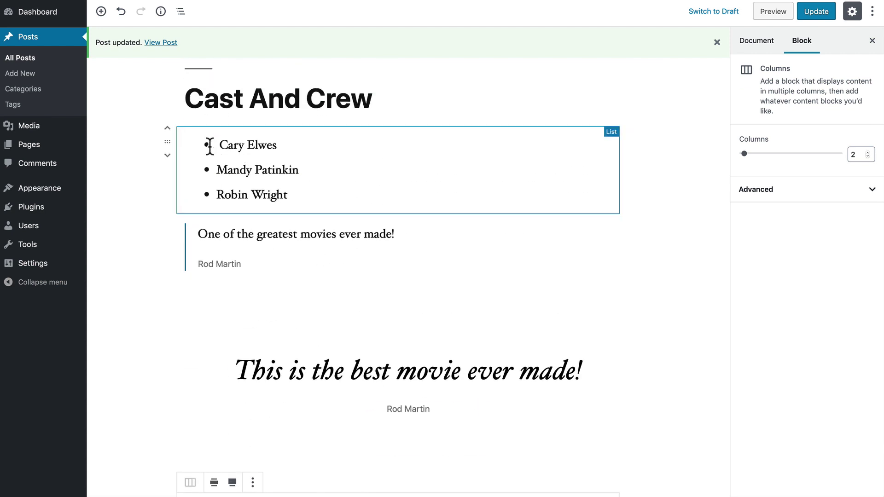
drag(169, 143, 208, 417)
scroll(178, 421, down, 6)
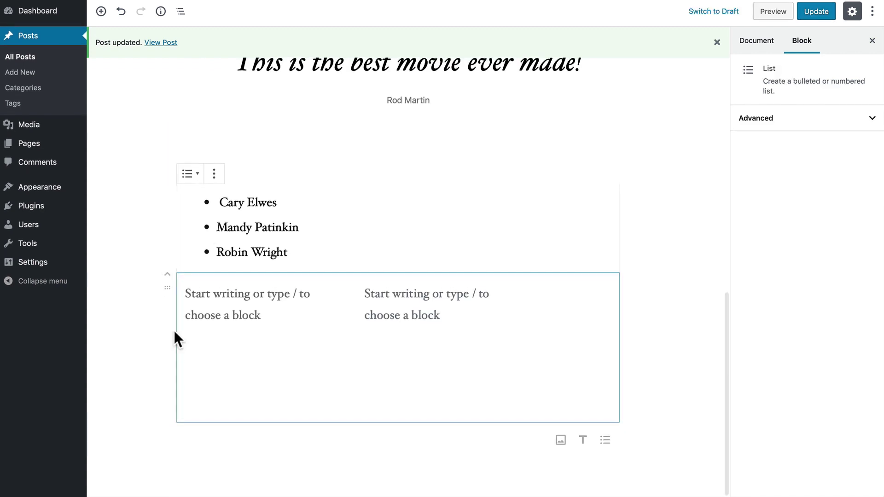
drag(167, 201, 214, 299)
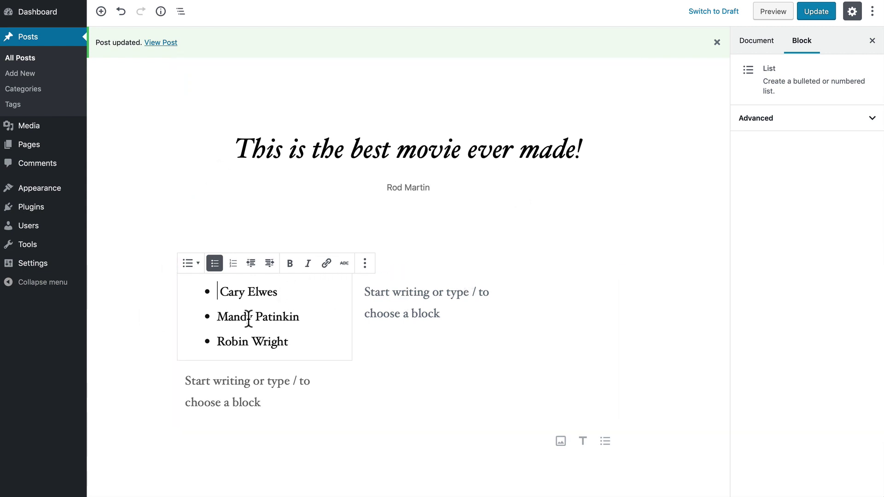
click(184, 368)
- Move the Cast And Crew heading below the quote, directly above the cast columns
scroll(136, 280, up, 6)
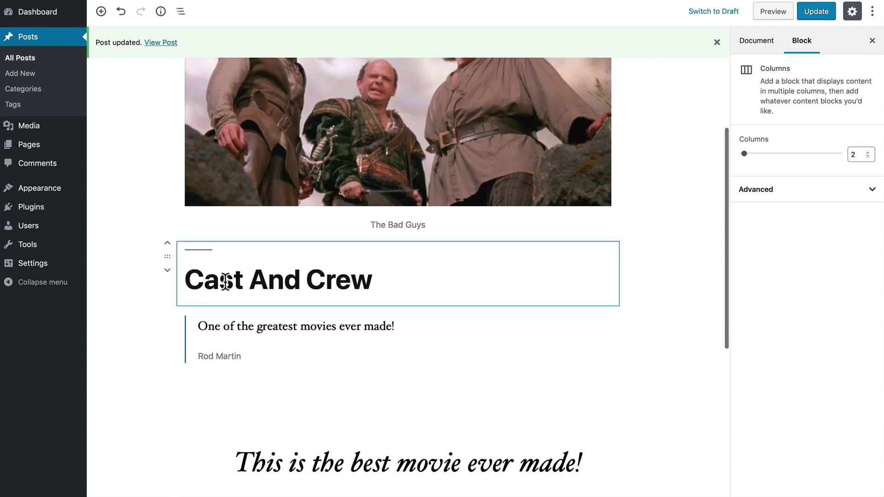
drag(166, 259, 161, 394)
scroll(166, 322, down, 4)
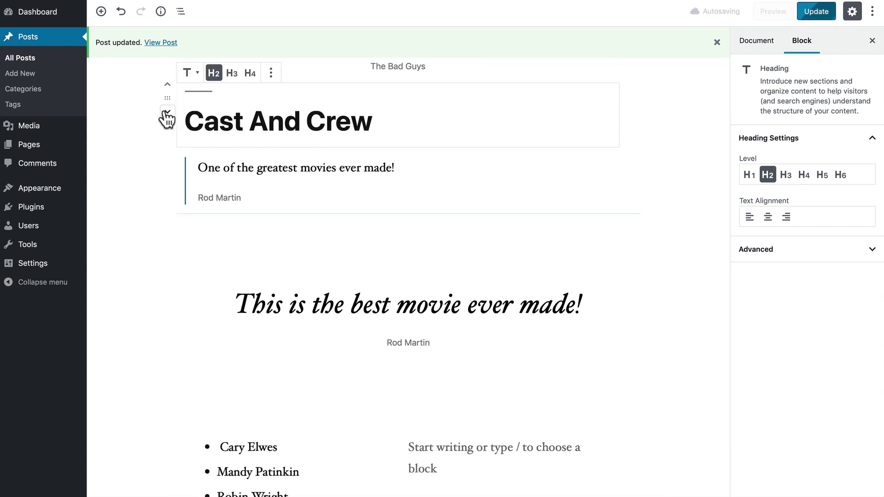
click(167, 111)
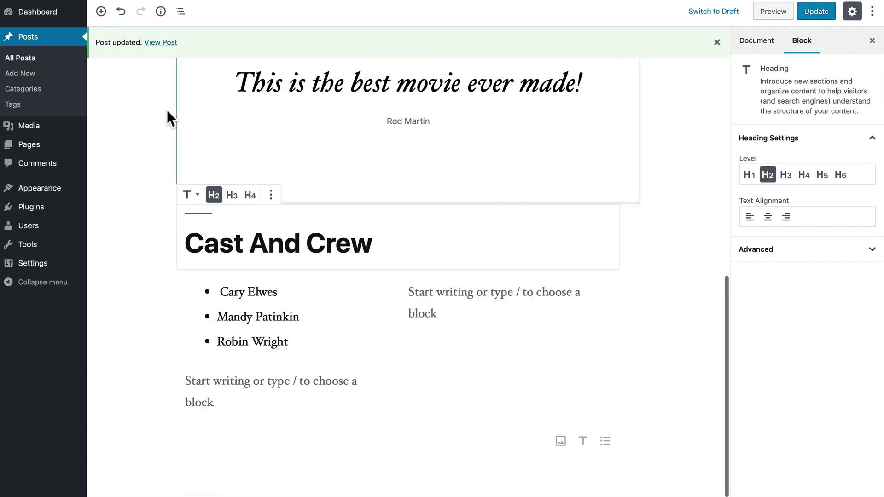
click(411, 292)
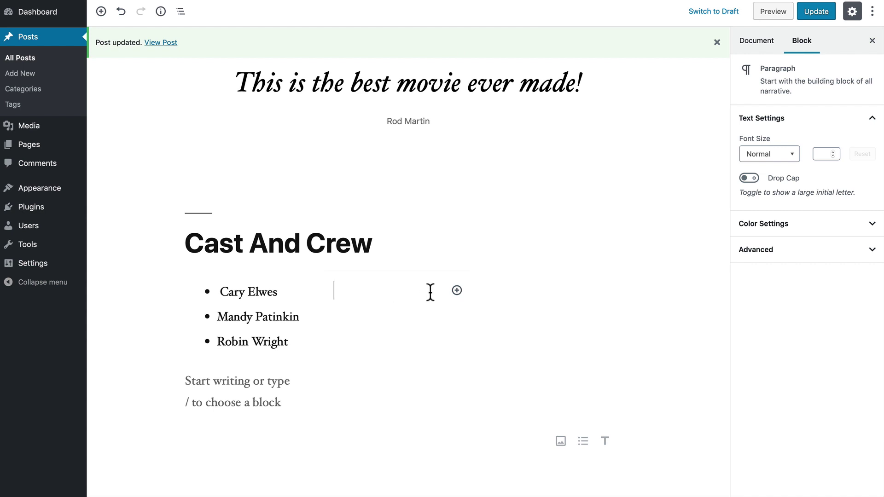
- Fill the right column with a bulleted list: Andre the Giant, Peter Falk, Fred Savage
text(Andrew)
key(BackSpace)
text(the Giant)
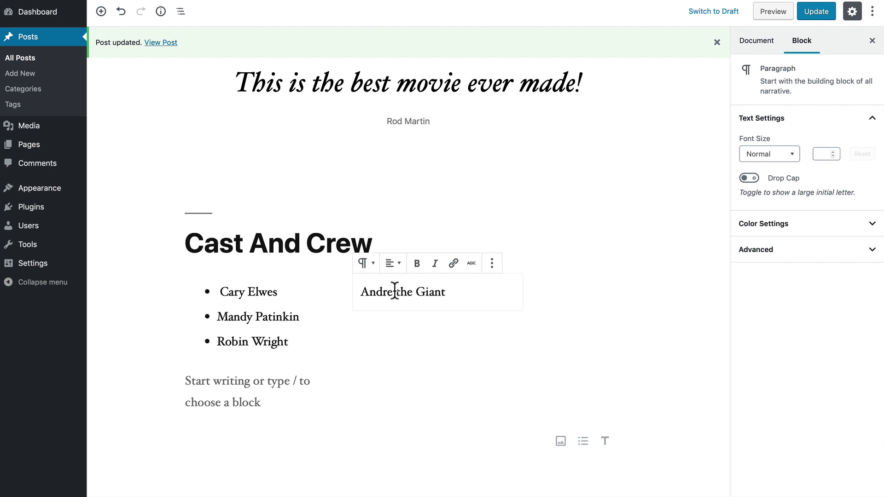
click(367, 269)
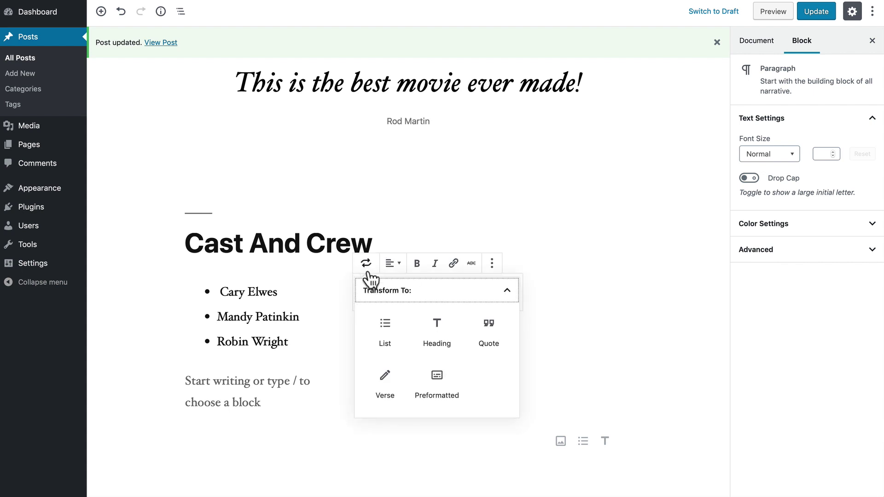
click(385, 328)
key(Return)
text(P)
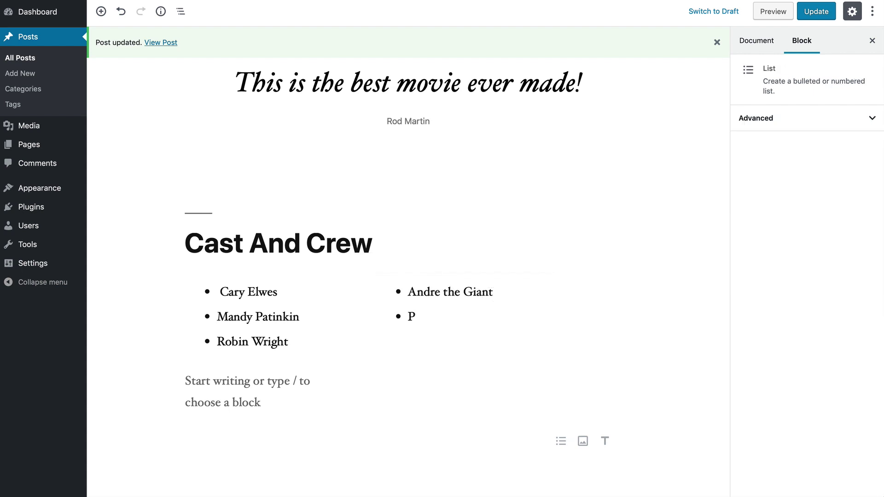
text(eter Falk)
key(Return)
text(Fred Savage)
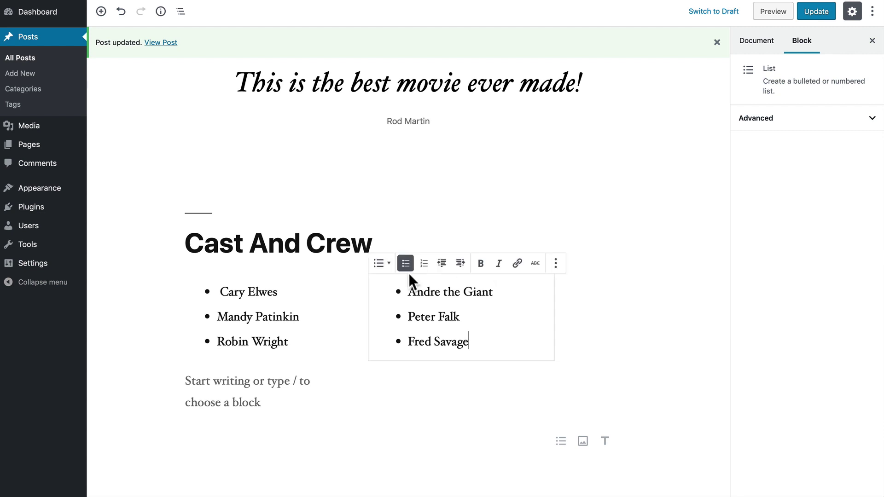
click(174, 288)
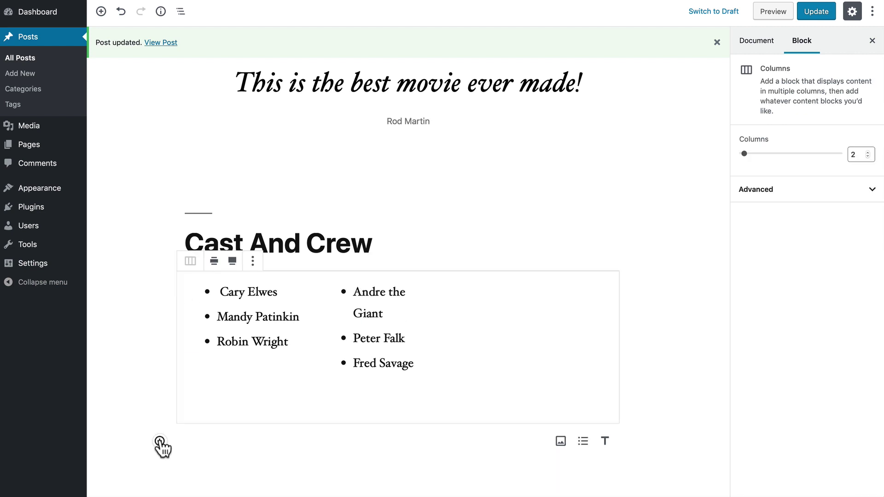
- Insert a Media & Text block from Layout Elements below the cast columns
click(160, 442)
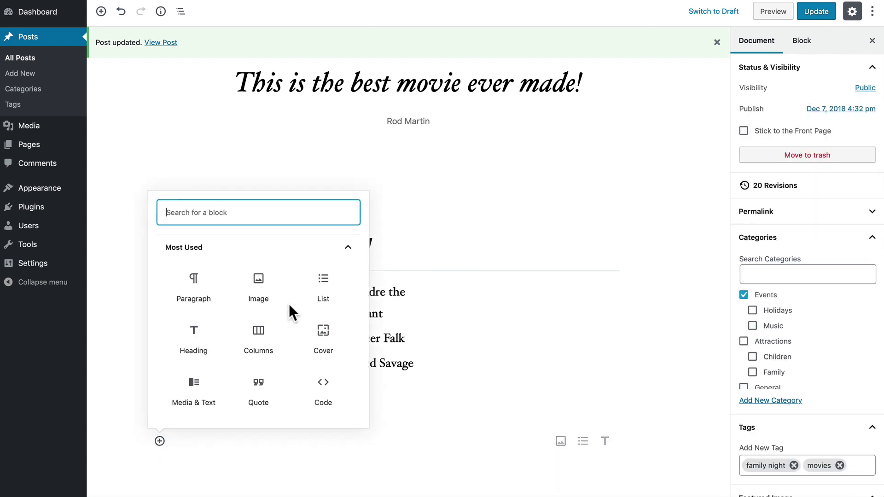
click(347, 249)
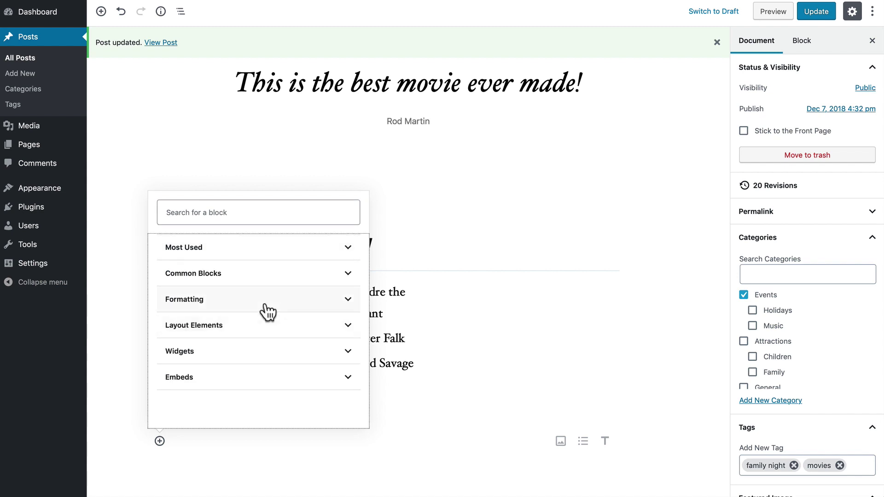
click(266, 332)
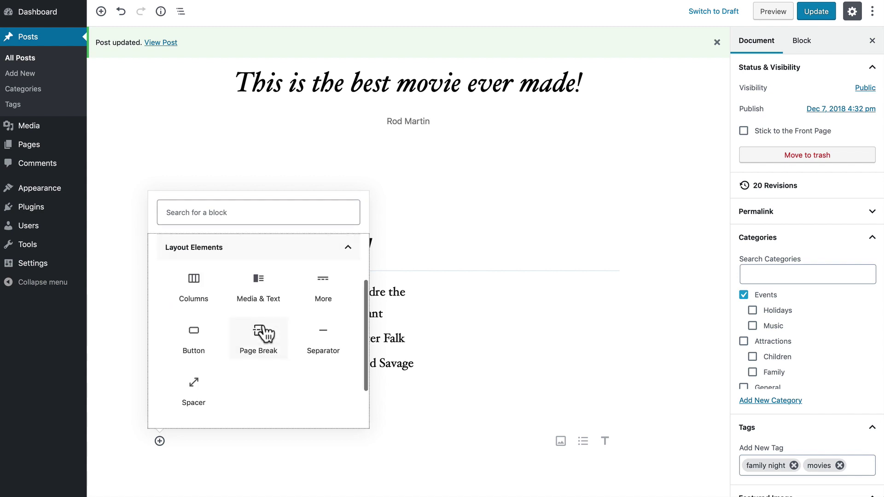
click(261, 295)
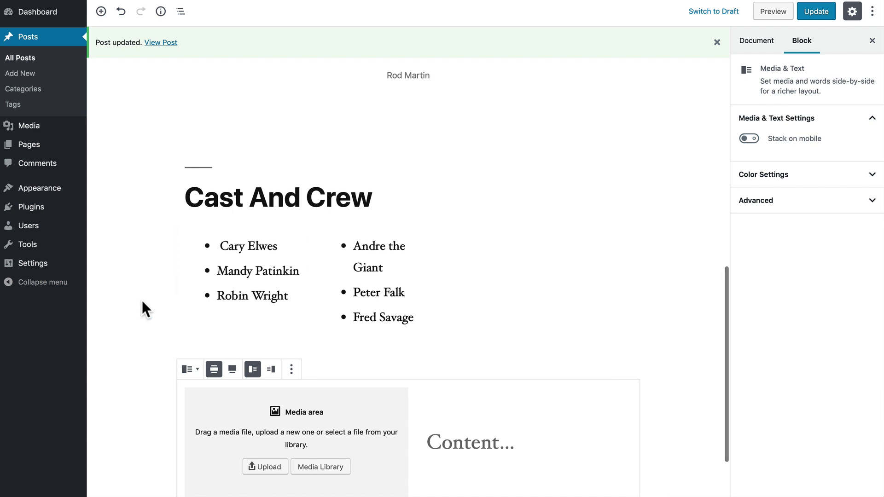
scroll(142, 300, down, 3)
- Upload the Princess Bride cover titled 'Cover art' with alt text 'Cover art for Princess Bride'
click(320, 385)
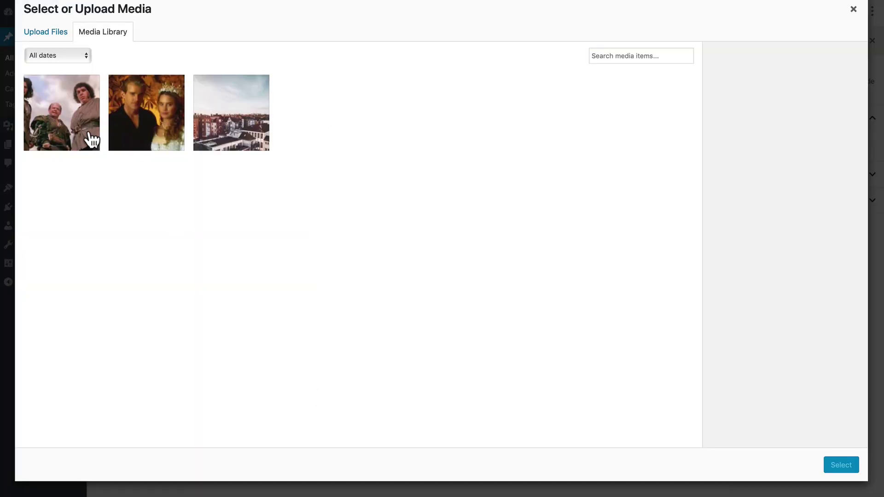
click(50, 32)
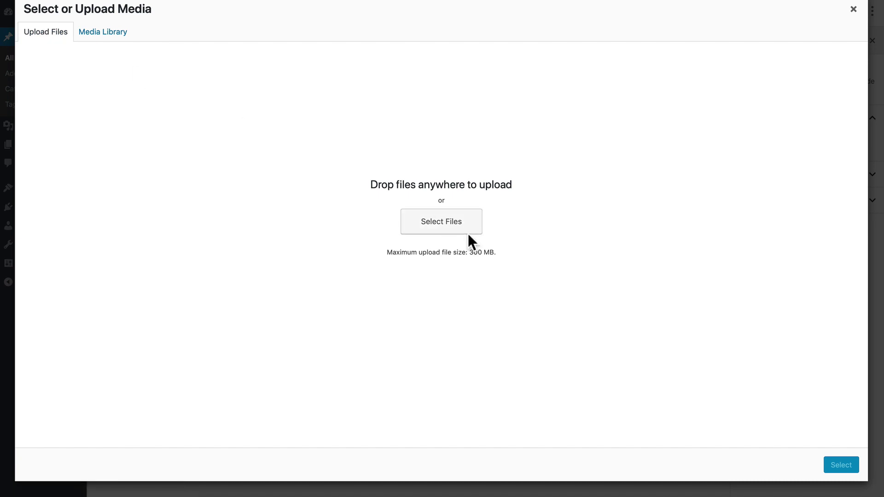
click(441, 222)
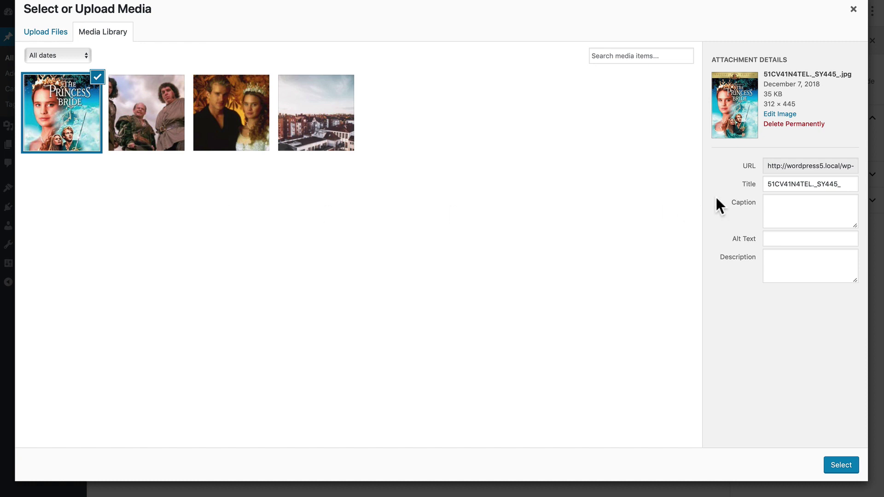
triple_click(792, 184)
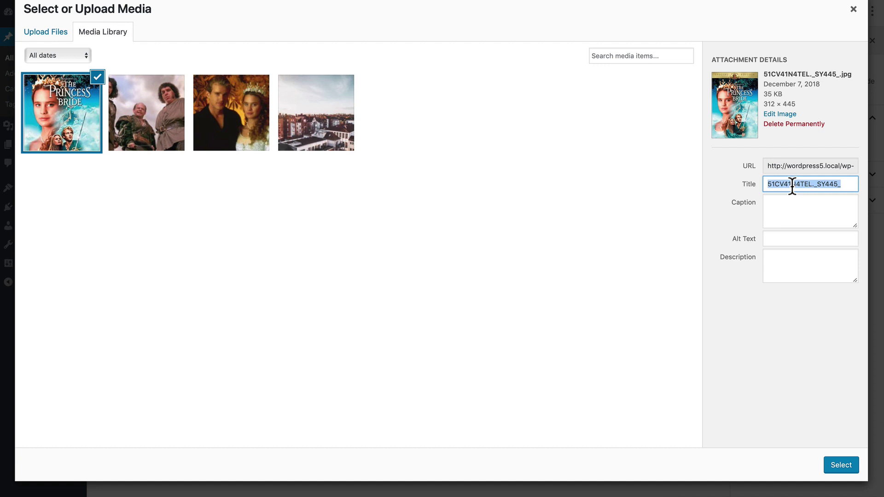
text(Cover art)
key(Tab)
key(Tab)
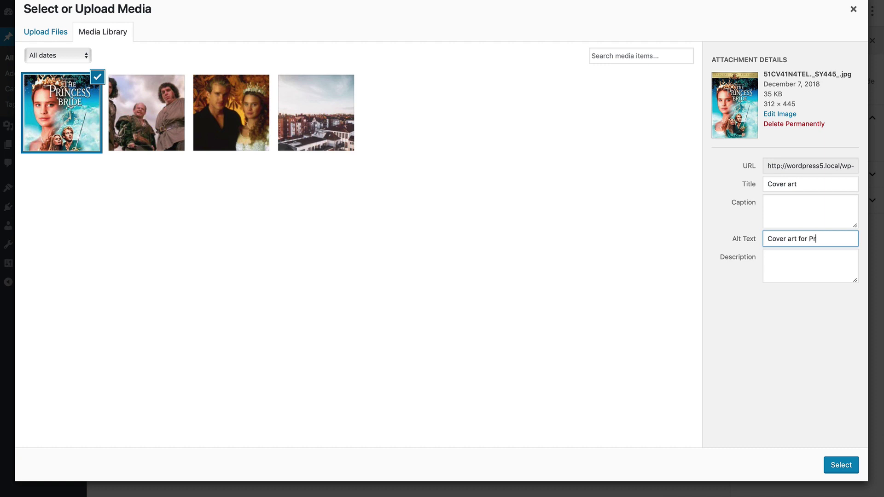
text(Cover art for Princess Bride)
click(841, 465)
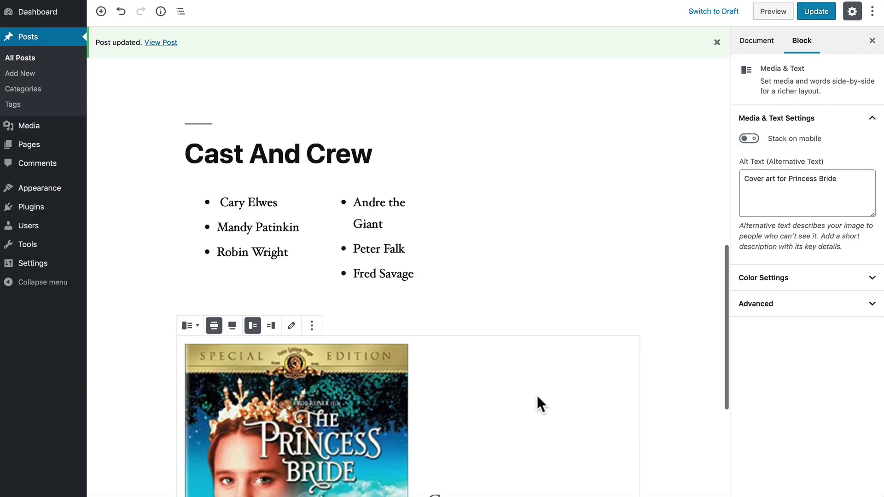
- Write 'This is the cover for the video / DVD of the movie' beside the cover and update
scroll(446, 306, down, 4)
scroll(468, 340, down, 2)
click(469, 260)
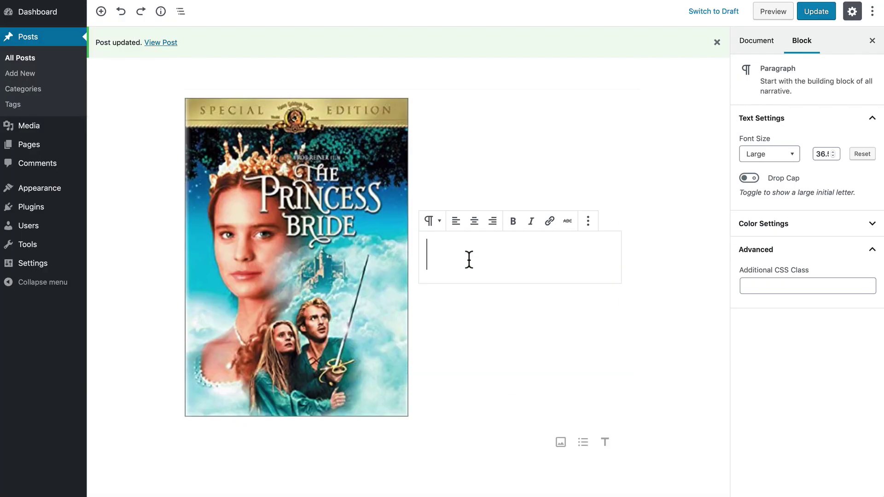
text(This is the)
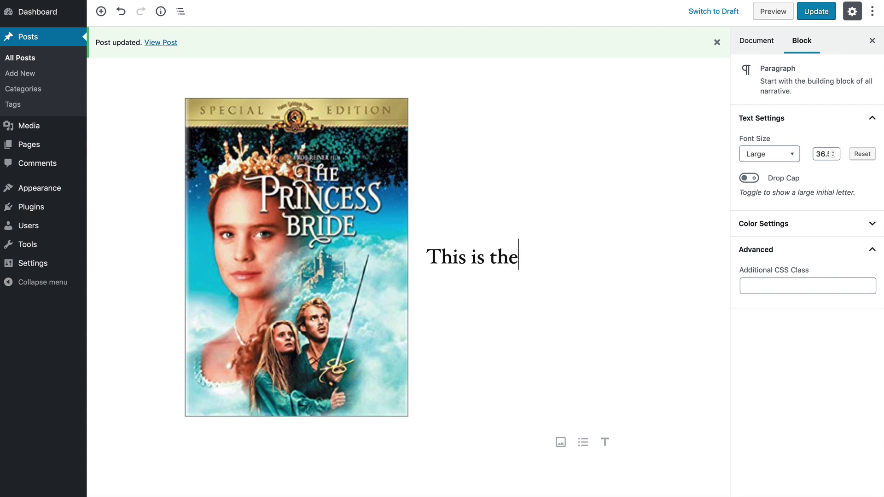
text( cover for the)
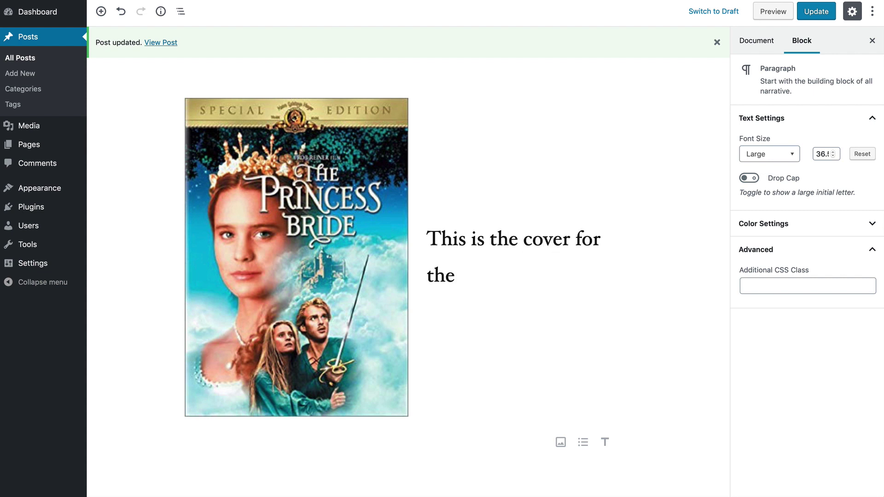
text( video / DVD of the movie)
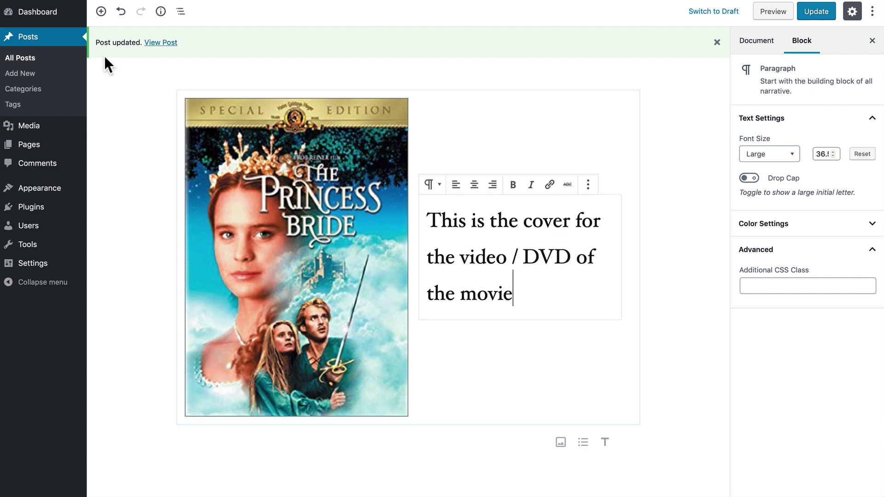
click(812, 23)
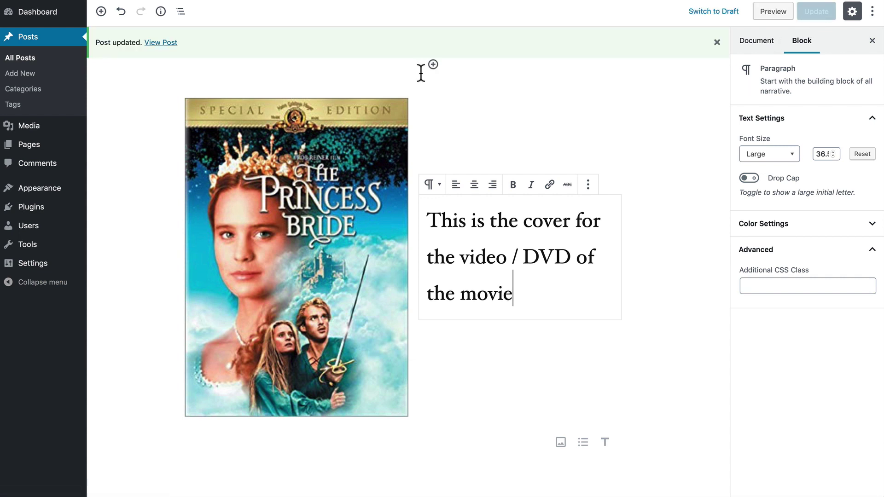
click(475, 123)
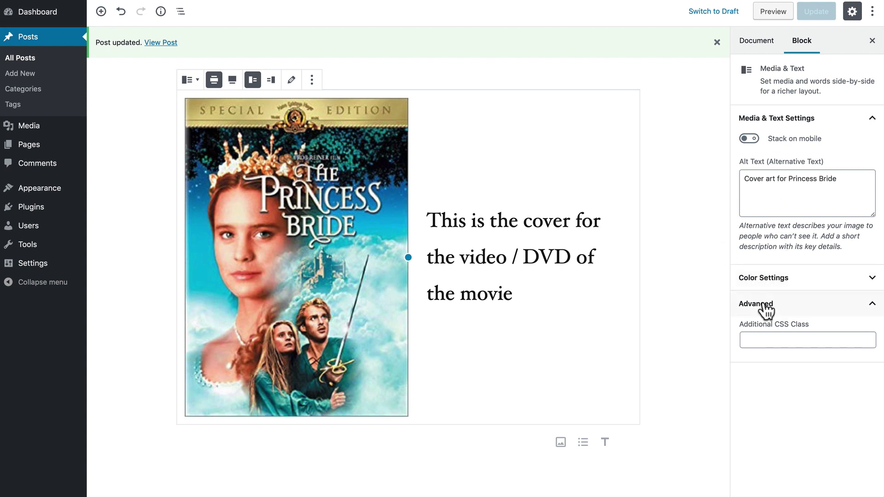
- Set the Media & Text background to the blue Primary colour after trying grey and green
click(749, 280)
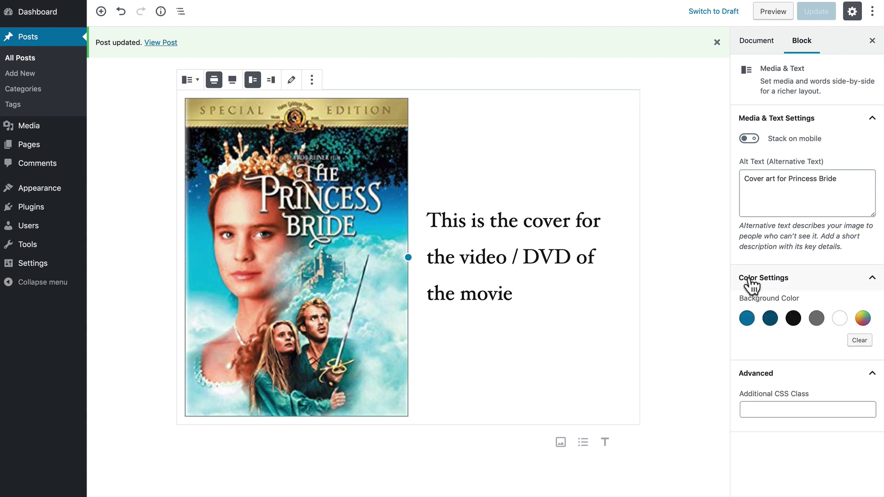
click(818, 322)
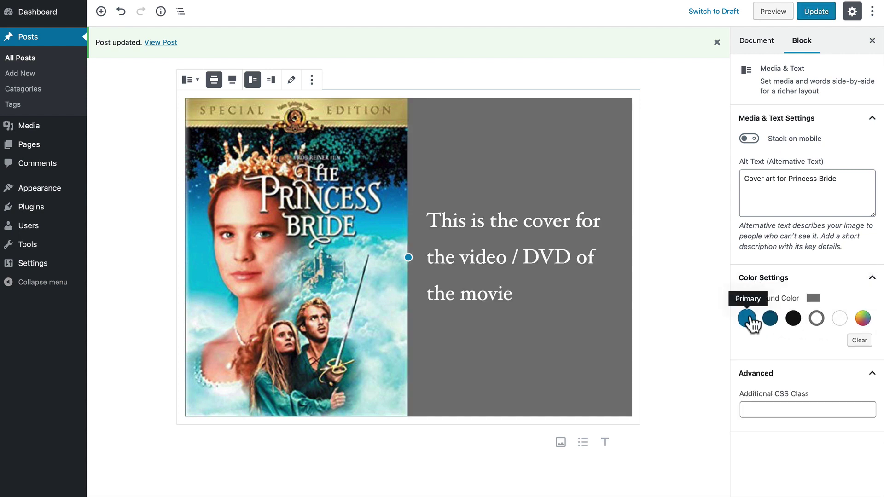
click(862, 321)
drag(832, 421, 797, 422)
drag(822, 382, 880, 338)
click(808, 346)
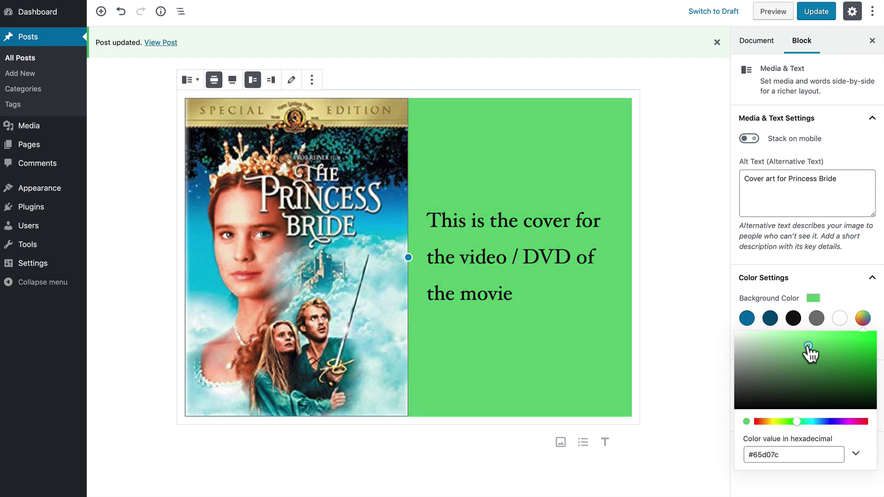
click(750, 318)
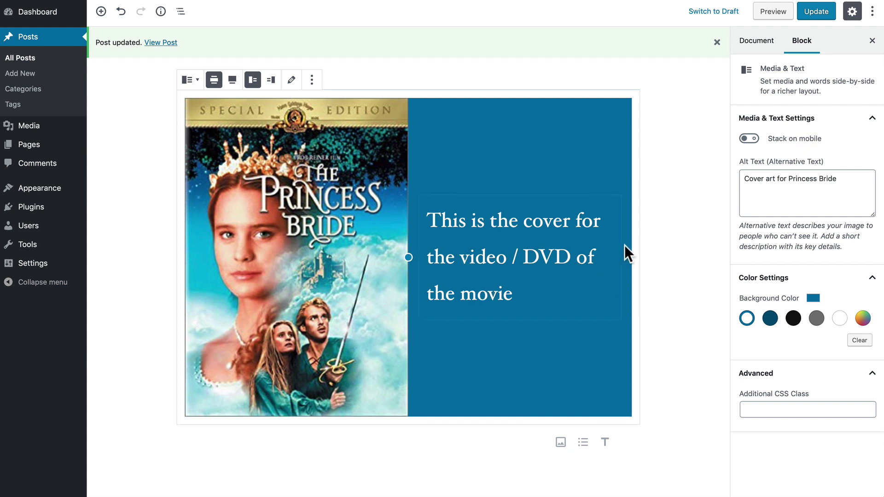
- Update the post and view it on the site, scrolling through the published page
click(817, 12)
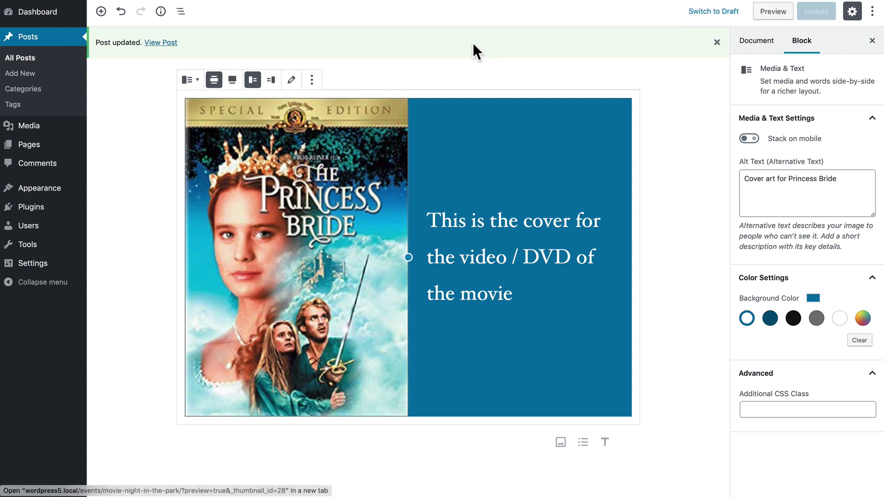
click(160, 43)
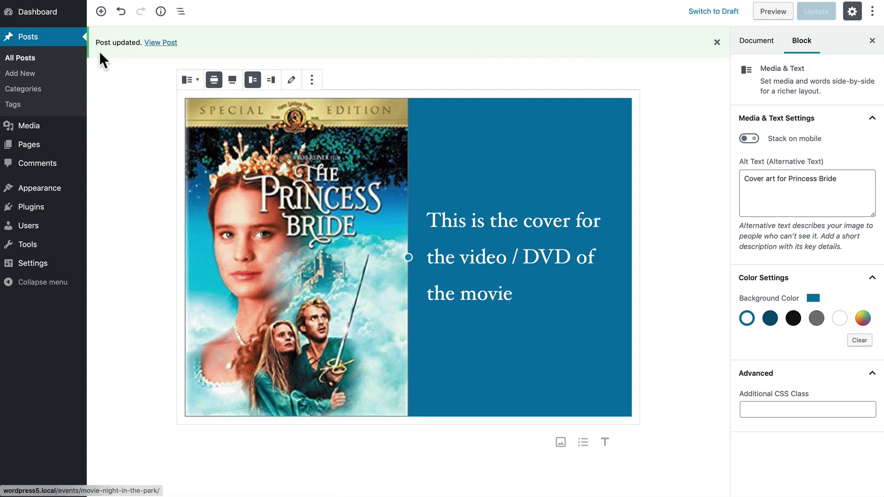
scroll(158, 137, down, 10)
scroll(158, 137, up, 10)
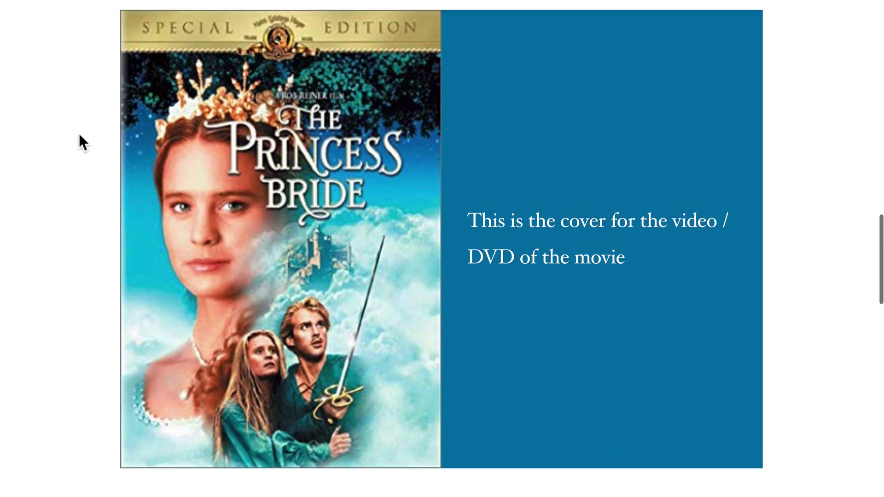
scroll(81, 134, down, 3)
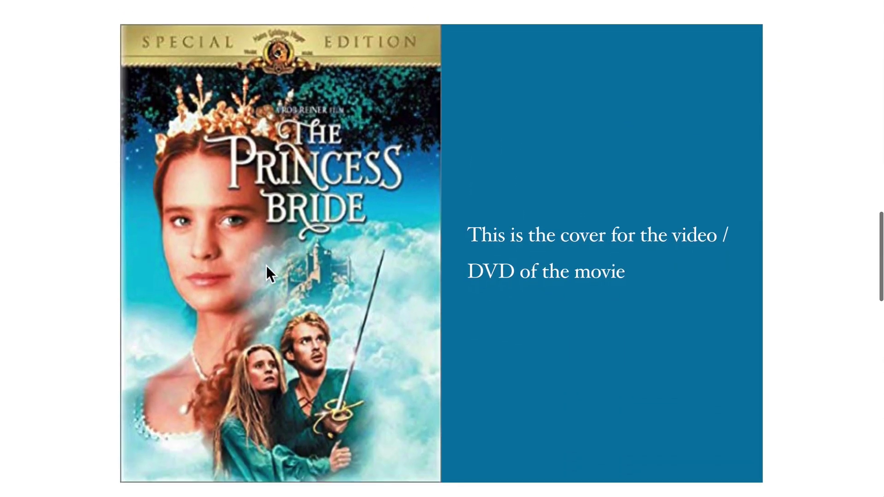
scroll(79, 156, up, 1)
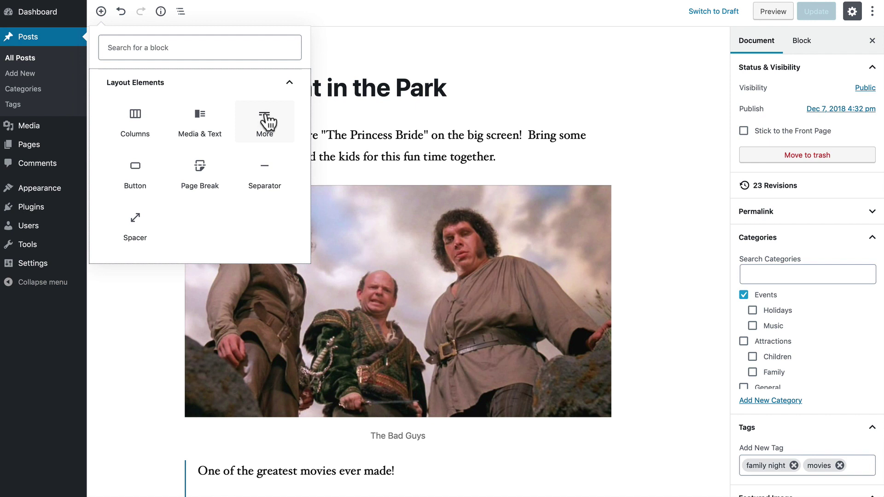
- Insert a More (Read More) break above the Bad Guys image and update the post
click(396, 82)
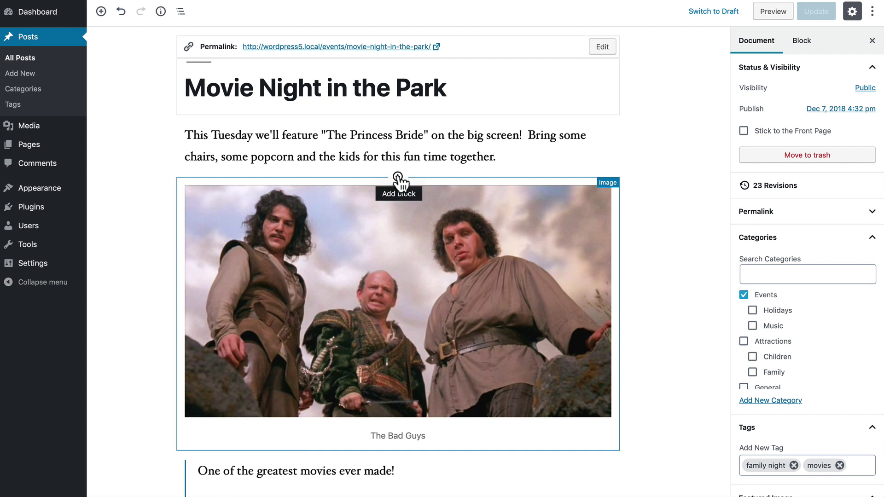
click(398, 177)
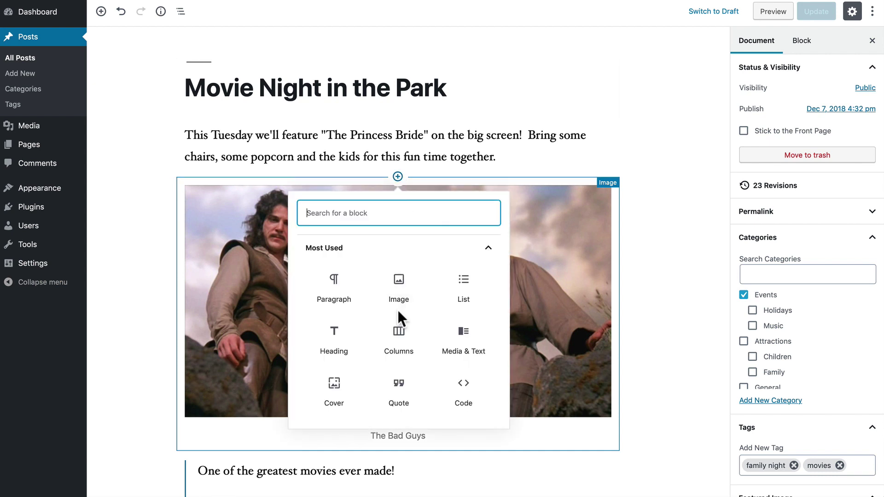
scroll(397, 311, down, 5)
click(369, 362)
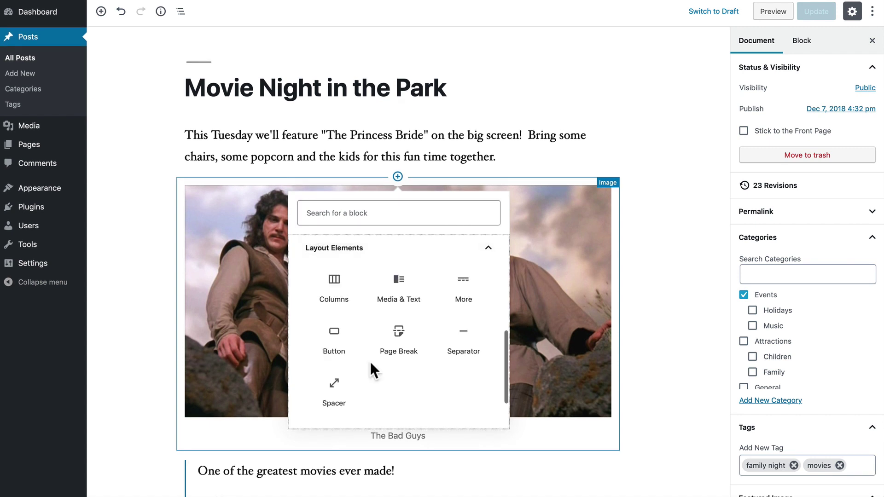
click(465, 304)
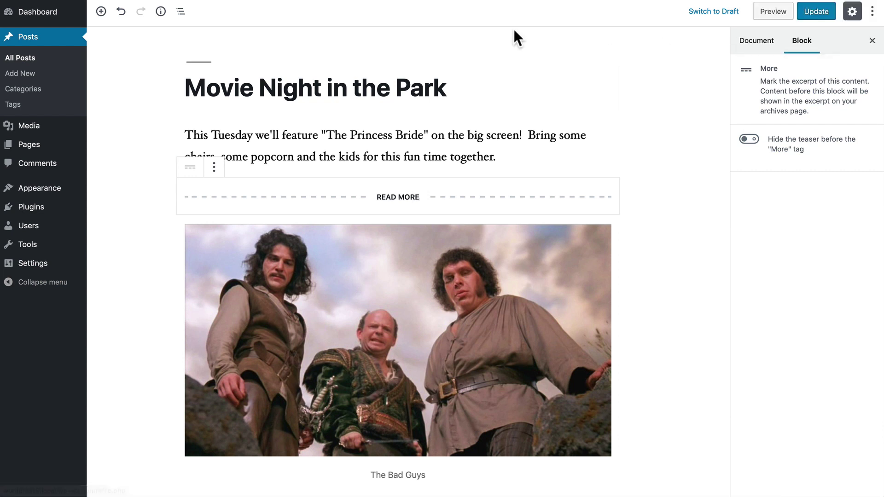
click(813, 13)
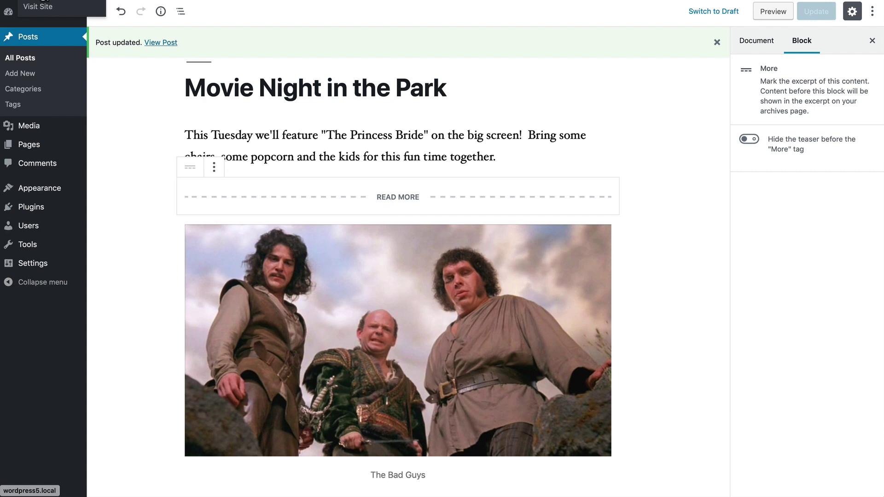
- Check the excerpt on the site's front page, then open the full Movie Night in the Park post
click(44, 4)
scroll(60, 142, down, 7)
scroll(59, 140, down, 5)
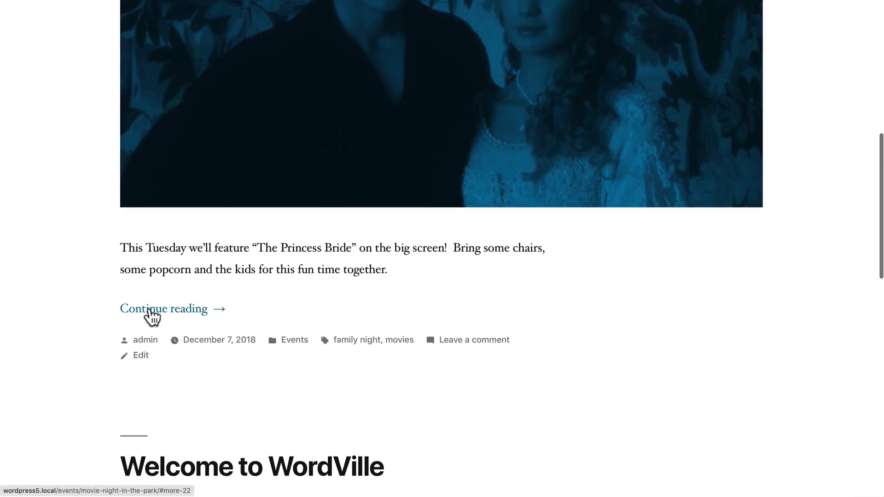
click(144, 313)
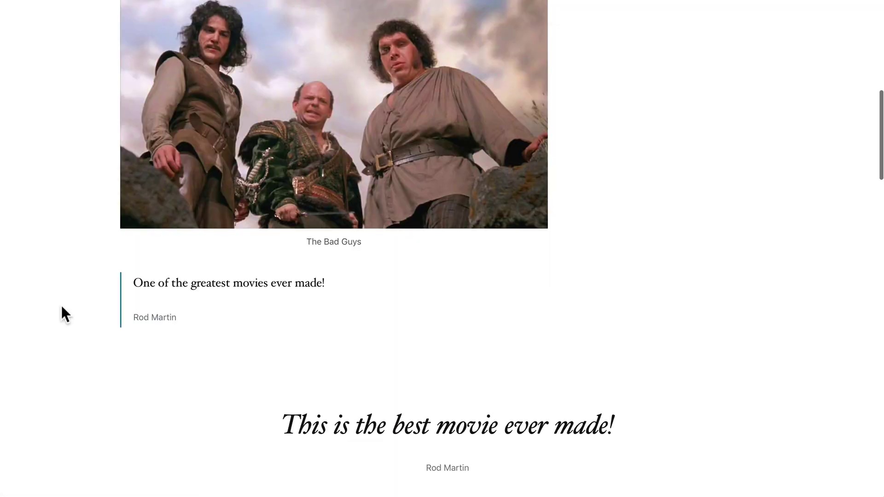
scroll(61, 307, up, 10)
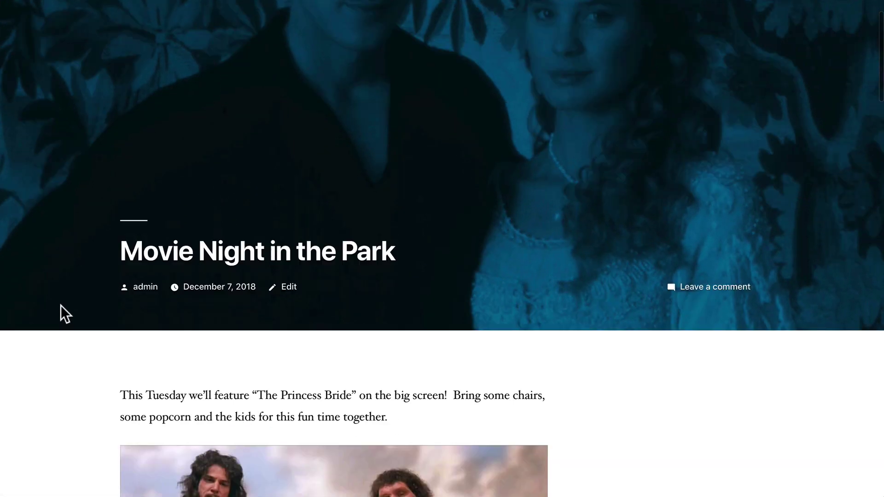
scroll(60, 306, down, 5)
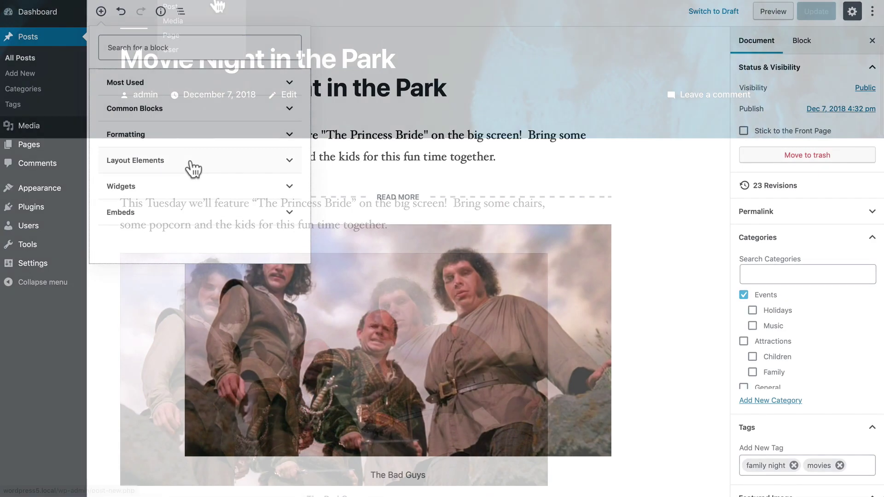
- Insert a Button block from Layout Elements below the Princess Bride cover block and center-align it
click(190, 167)
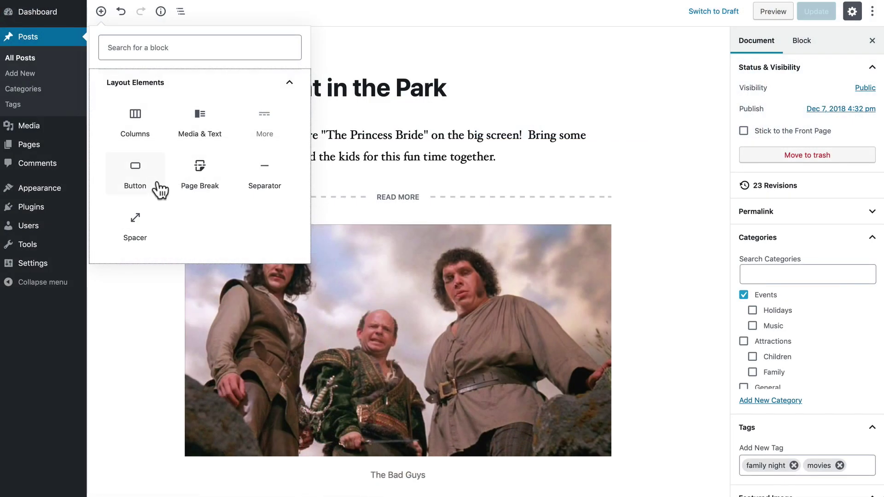
click(135, 173)
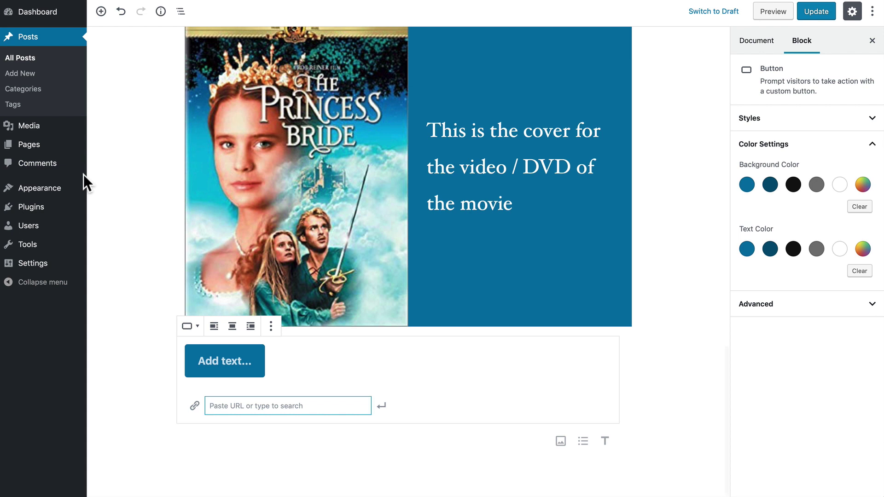
click(237, 360)
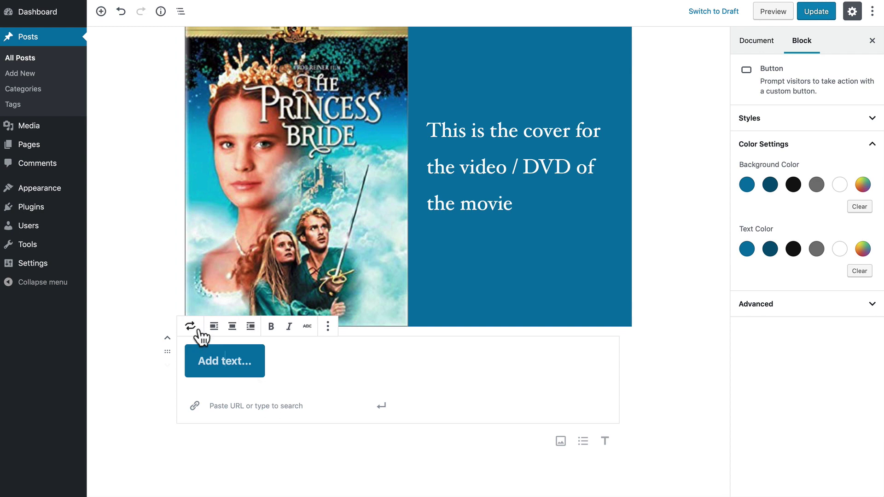
click(233, 327)
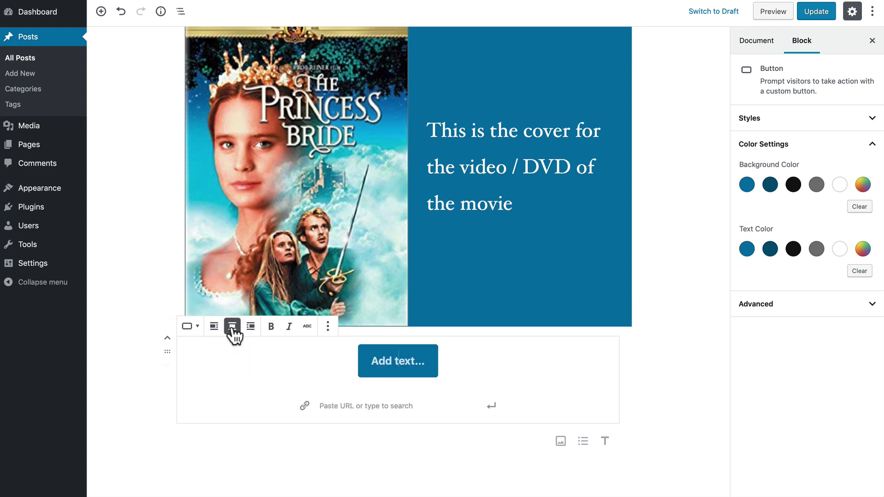
scroll(398, 362, up, 1)
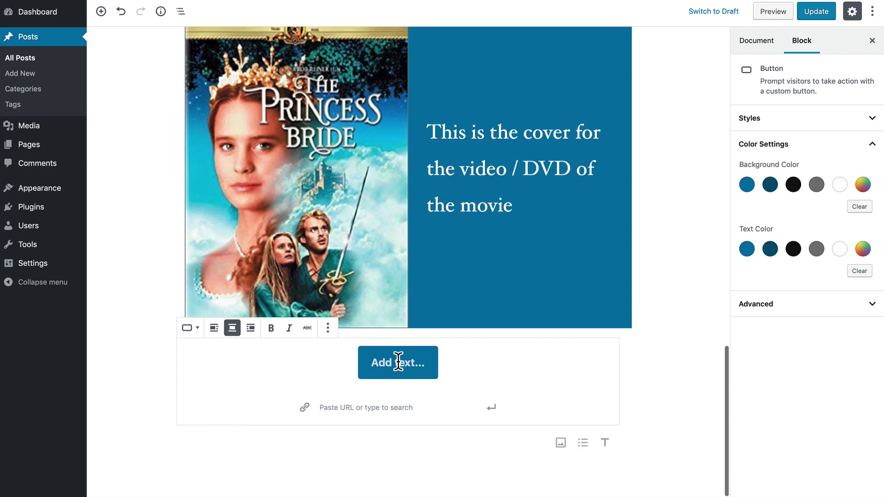
- Label the button 'Click me for more information about this movie', link it to IMDb, and make it black
click(398, 362)
text(Cli)
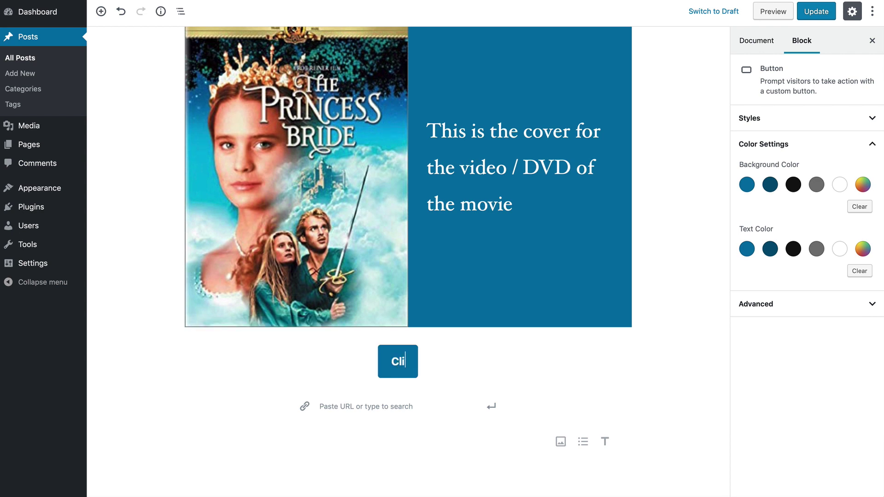
text(ck me for more)
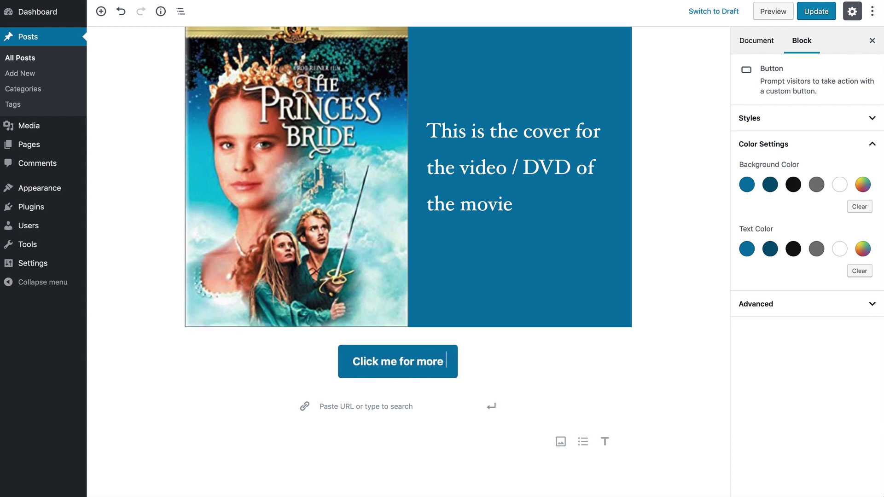
text( information about this movie)
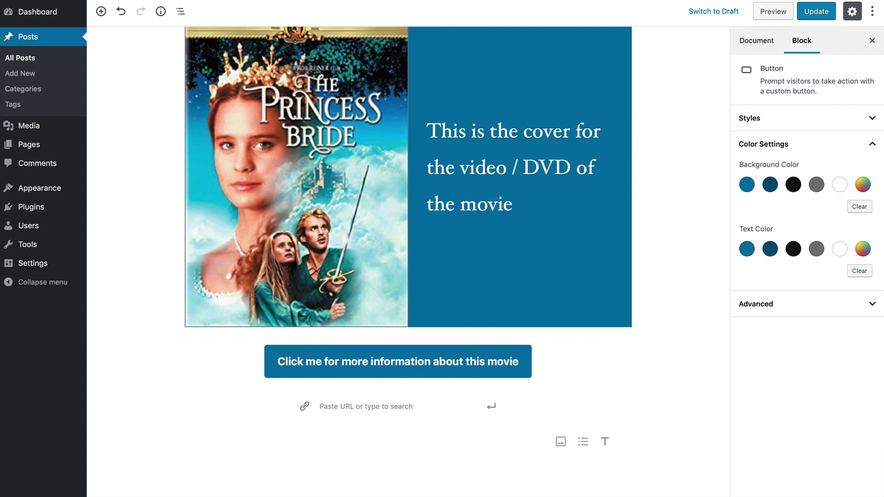
click(364, 407)
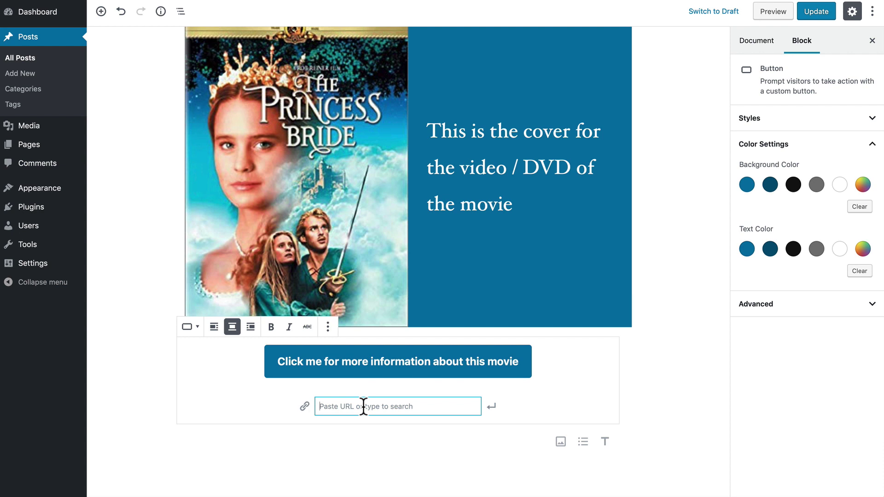
text(https://www.imdb.com/title/tt0093779)
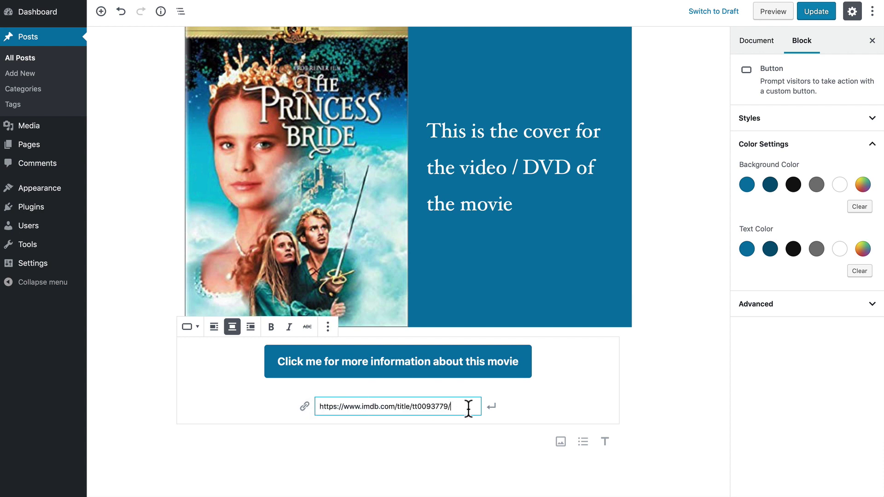
click(492, 407)
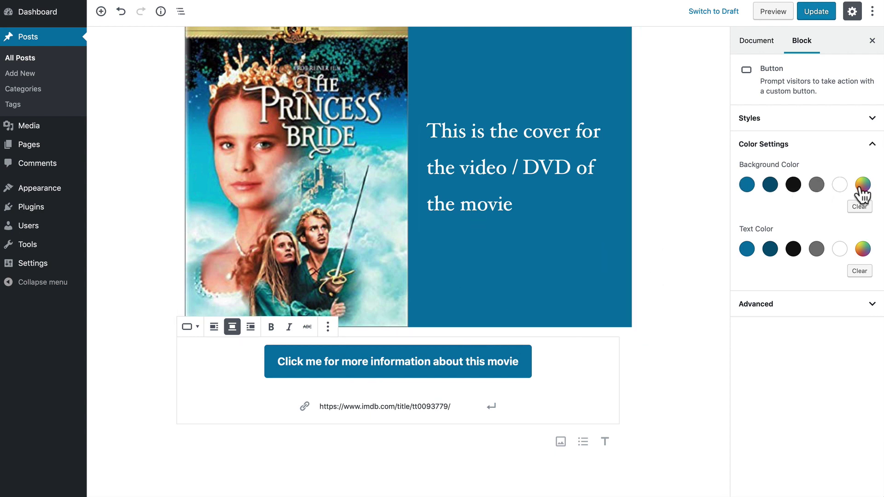
click(792, 185)
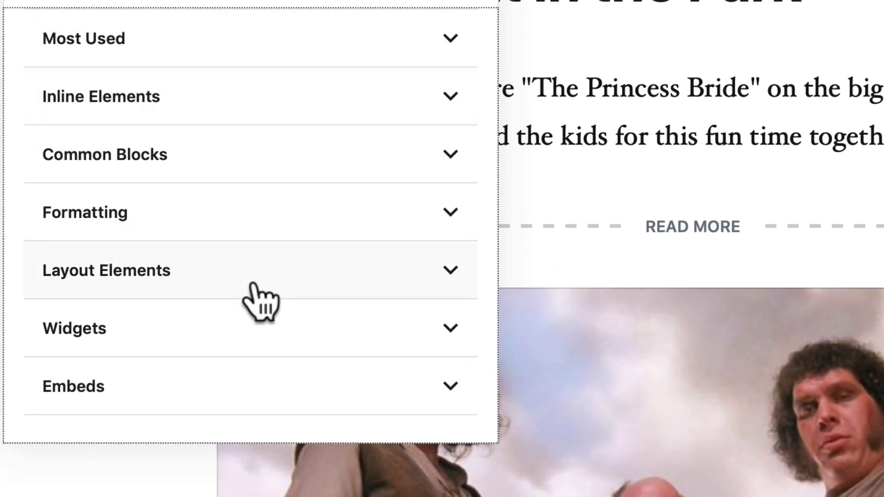
click(252, 284)
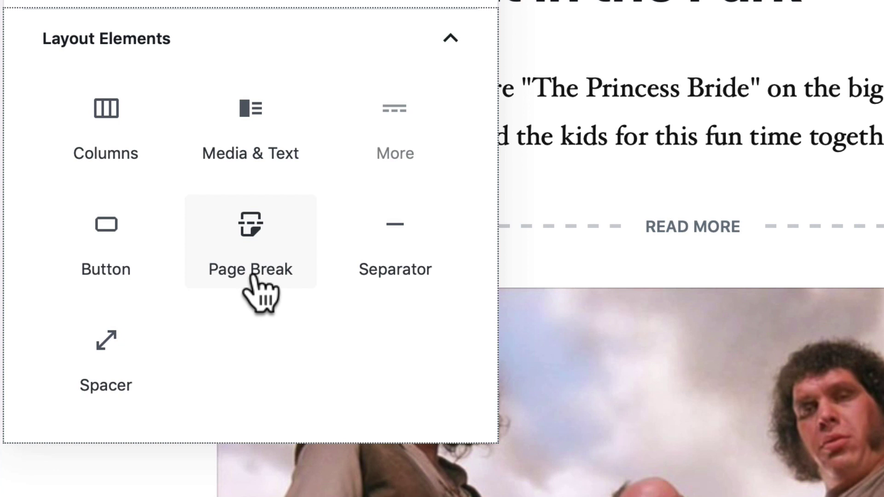